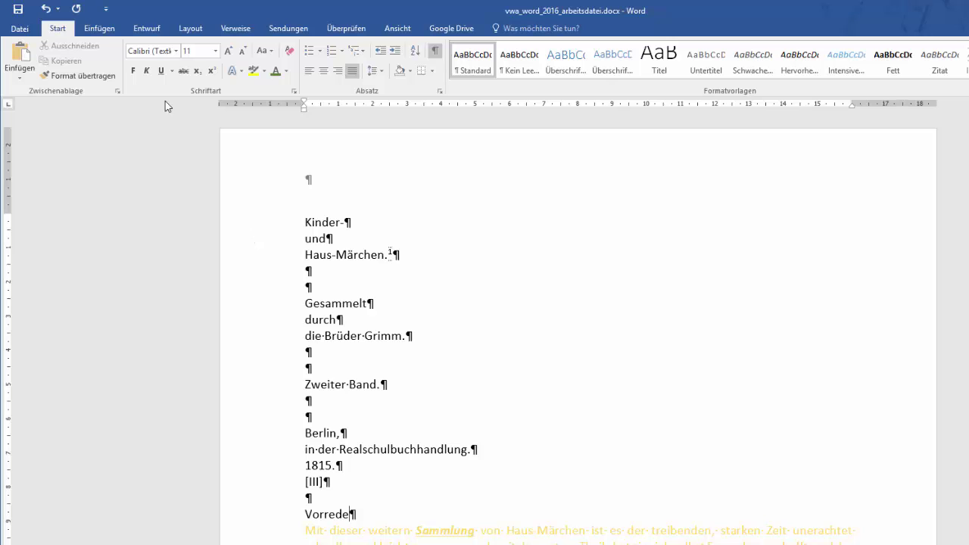
Step: Insert a 'Nächste Seite' section break after 'Vorrede' from the Layout breaks menu
{"action": "left_click", "coordinate": [186, 32]}
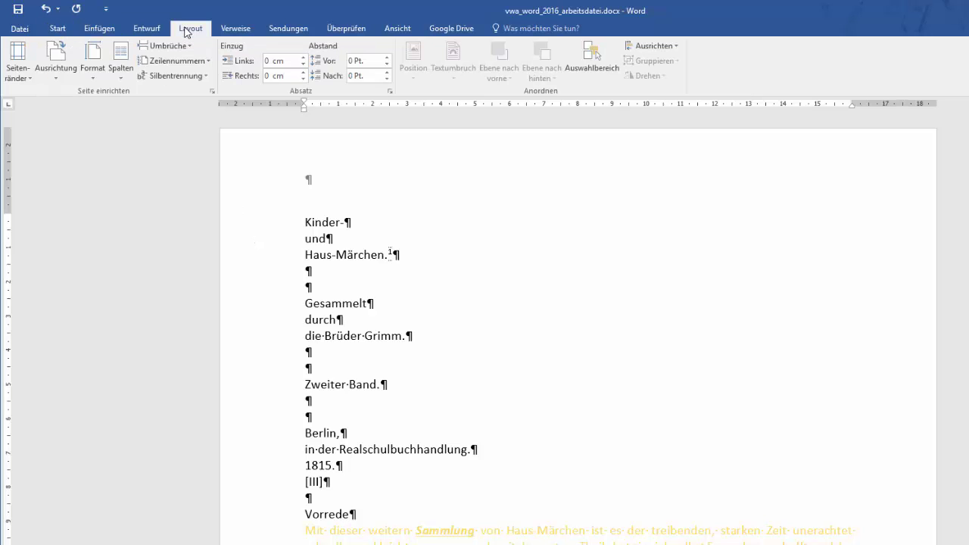
{"action": "left_click", "coordinate": [166, 45]}
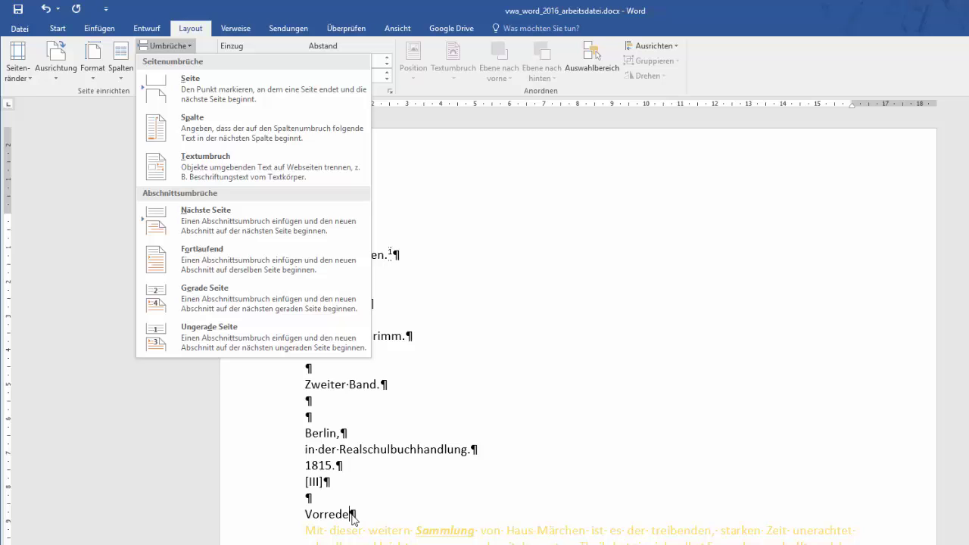
{"action": "left_click", "coordinate": [225, 222]}
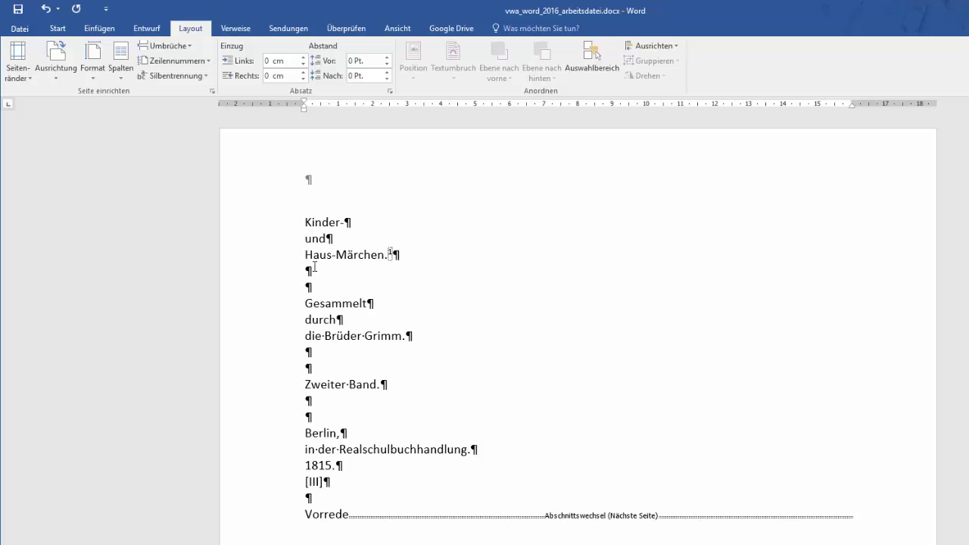
{"action": "left_click", "coordinate": [57, 33]}
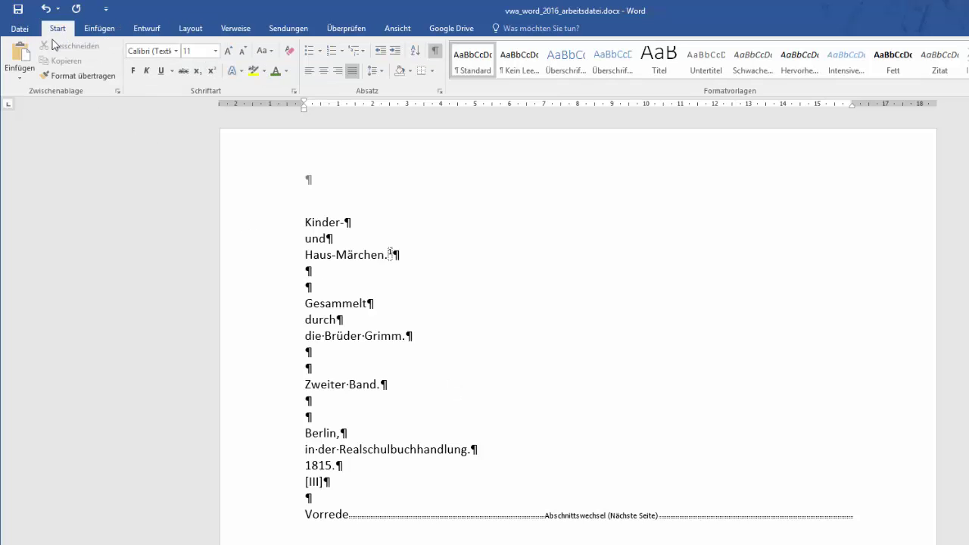
{"action": "left_click", "coordinate": [435, 52]}
{"action": "left_click", "coordinate": [436, 52]}
{"action": "left_click", "coordinate": [436, 51]}
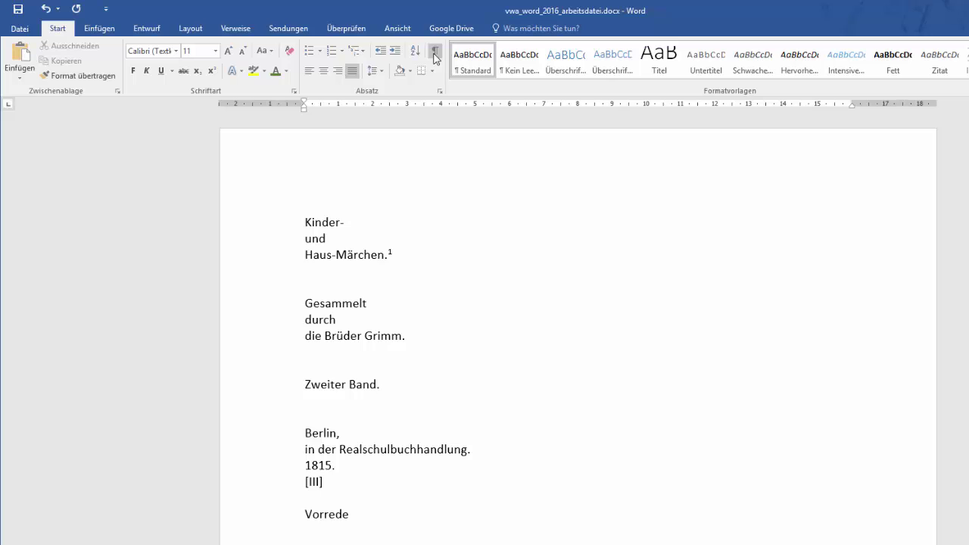
{"action": "left_click", "coordinate": [435, 52]}
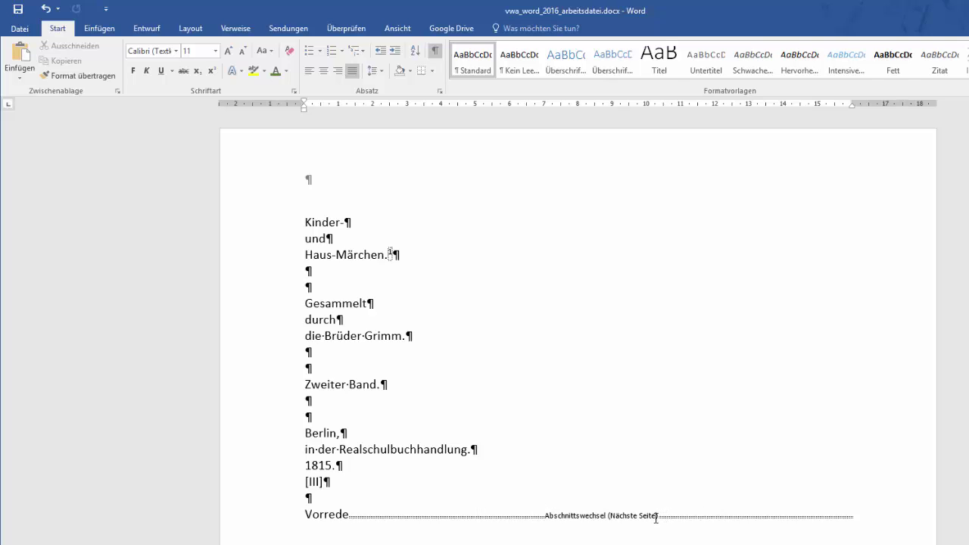
{"action": "left_click", "coordinate": [315, 335]}
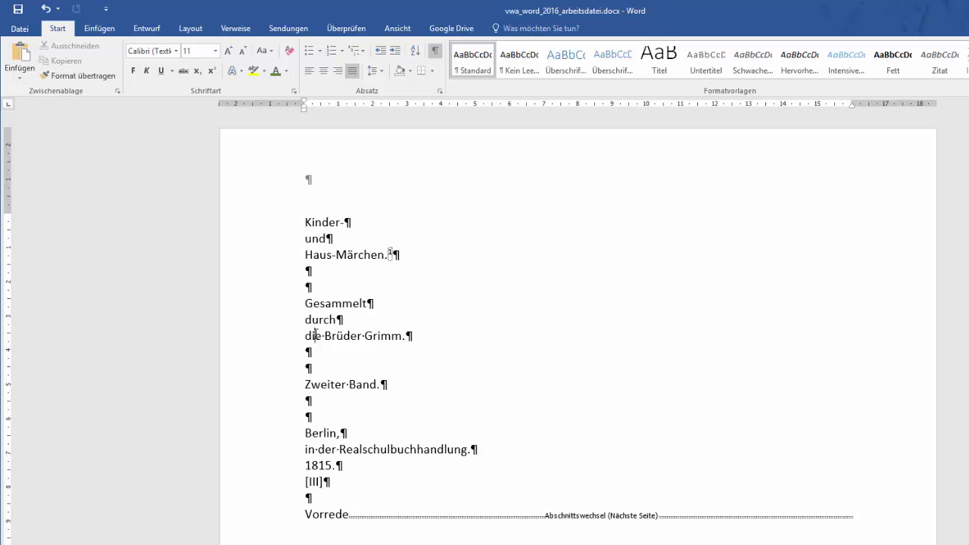
{"action": "scroll", "coordinate": [315, 335], "scroll_direction": "down", "scroll_amount": 15}
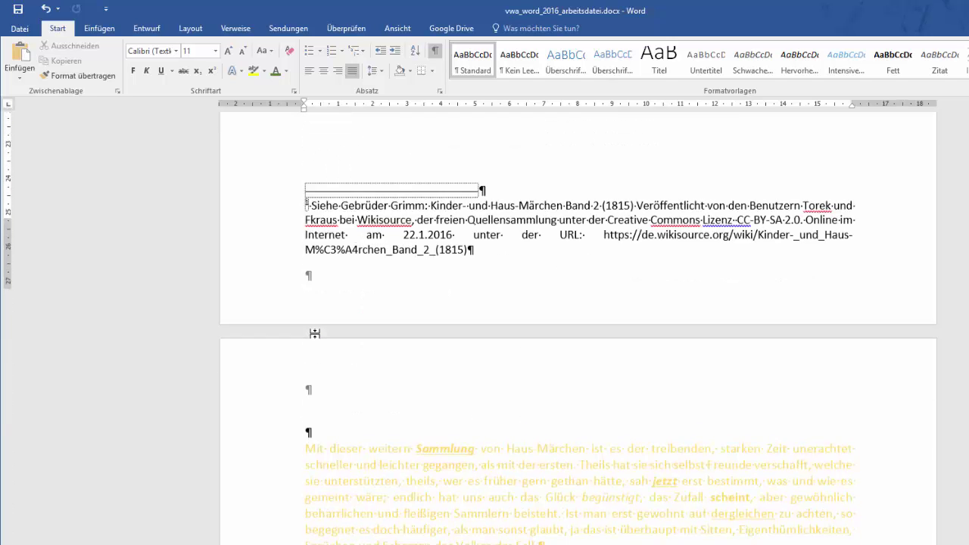
{"action": "scroll", "coordinate": [315, 333], "scroll_direction": "down", "scroll_amount": 1}
{"action": "scroll", "coordinate": [314, 333], "scroll_direction": "up", "scroll_amount": 10}
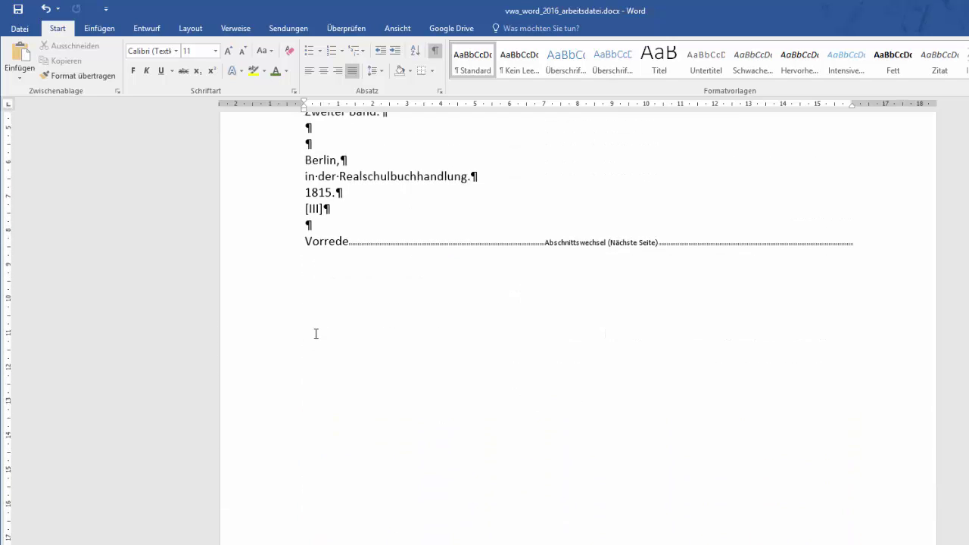
{"action": "scroll", "coordinate": [315, 335], "scroll_direction": "up", "scroll_amount": 5}
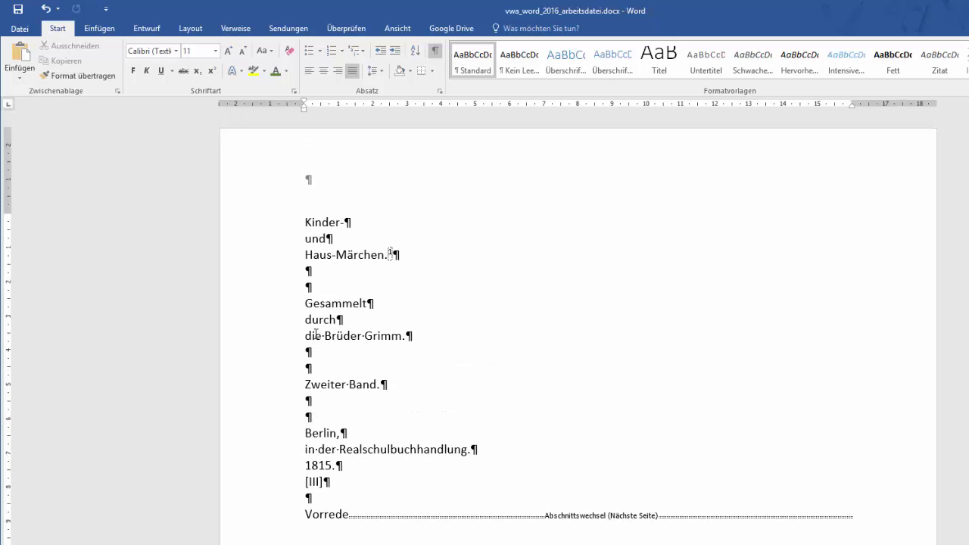
{"action": "scroll", "coordinate": [315, 333], "scroll_direction": "down", "scroll_amount": 1}
{"action": "scroll", "coordinate": [316, 333], "scroll_direction": "down", "scroll_amount": 5}
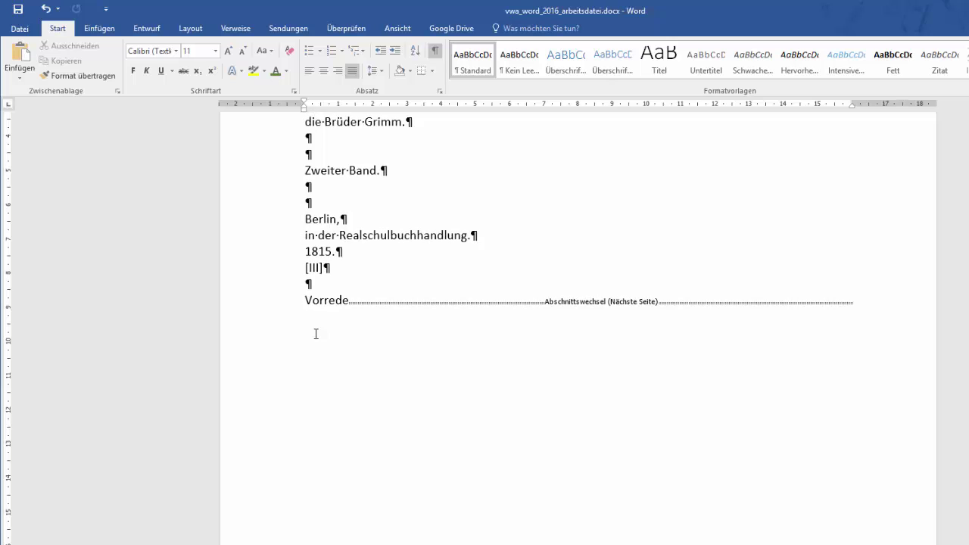
{"action": "scroll", "coordinate": [316, 333], "scroll_direction": "down", "scroll_amount": 5}
{"action": "scroll", "coordinate": [315, 337], "scroll_direction": "down", "scroll_amount": 8}
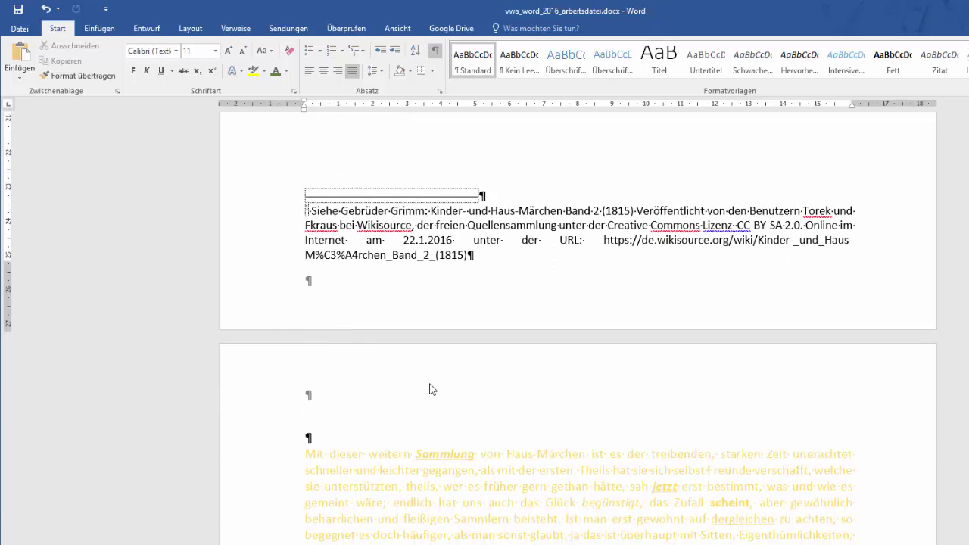
Step: In the header, add an 'Einfache Zahl 3' page number at the top right of the page
{"action": "double_click", "coordinate": [462, 372]}
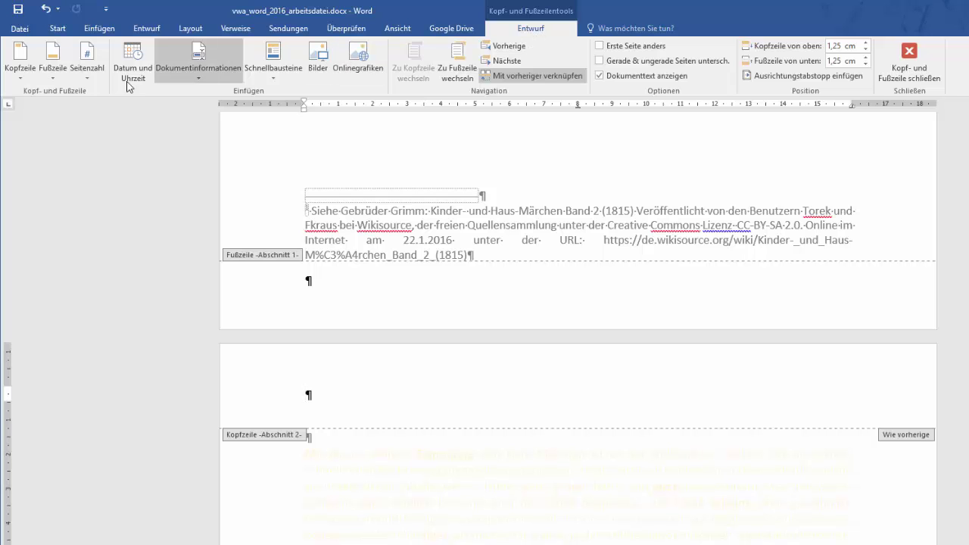
{"action": "left_click", "coordinate": [88, 81]}
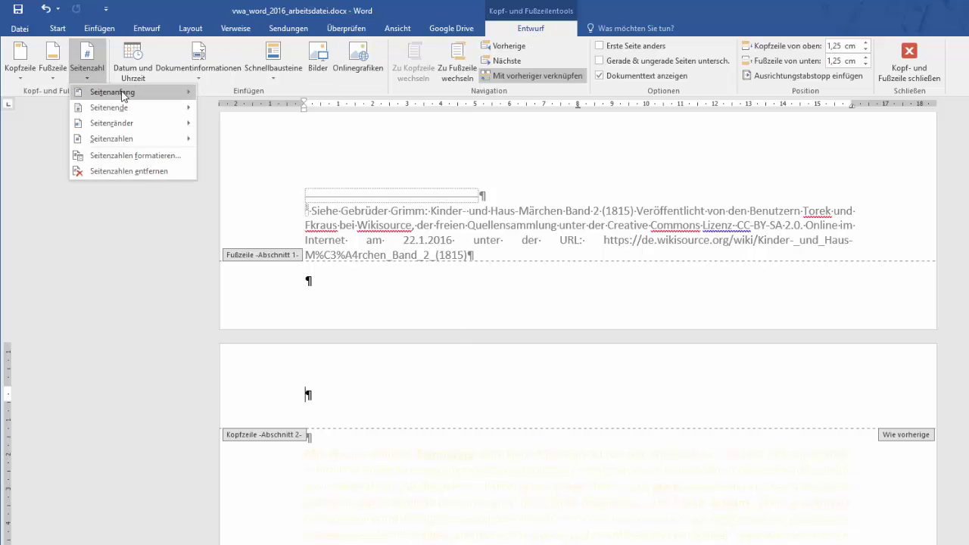
{"action": "mouse_move", "coordinate": [122, 95]}
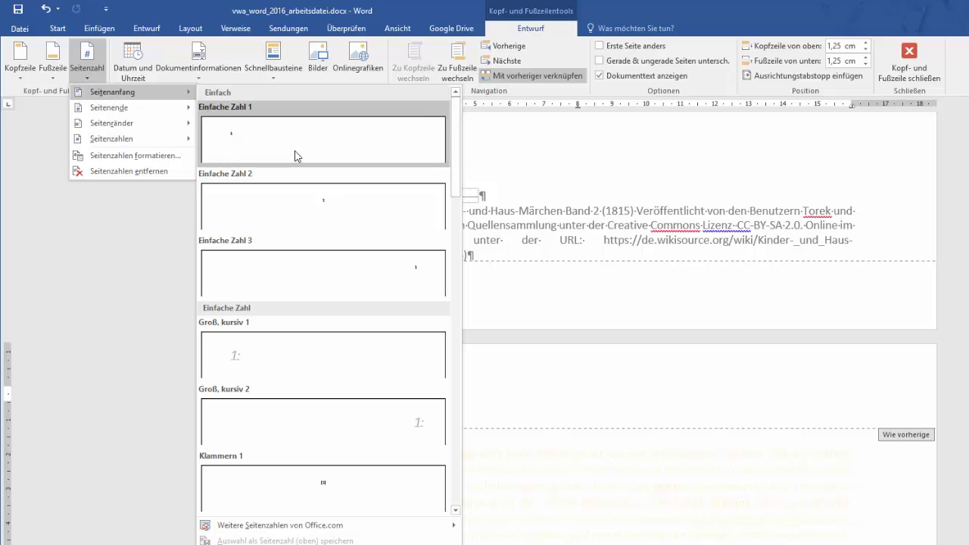
{"action": "left_click", "coordinate": [409, 270]}
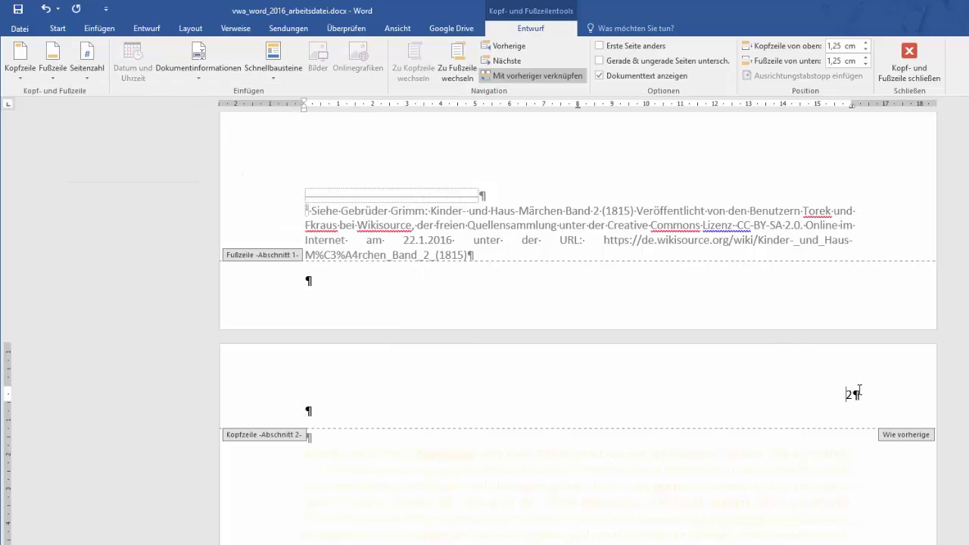
{"action": "scroll", "coordinate": [860, 390], "scroll_direction": "up", "scroll_amount": 10}
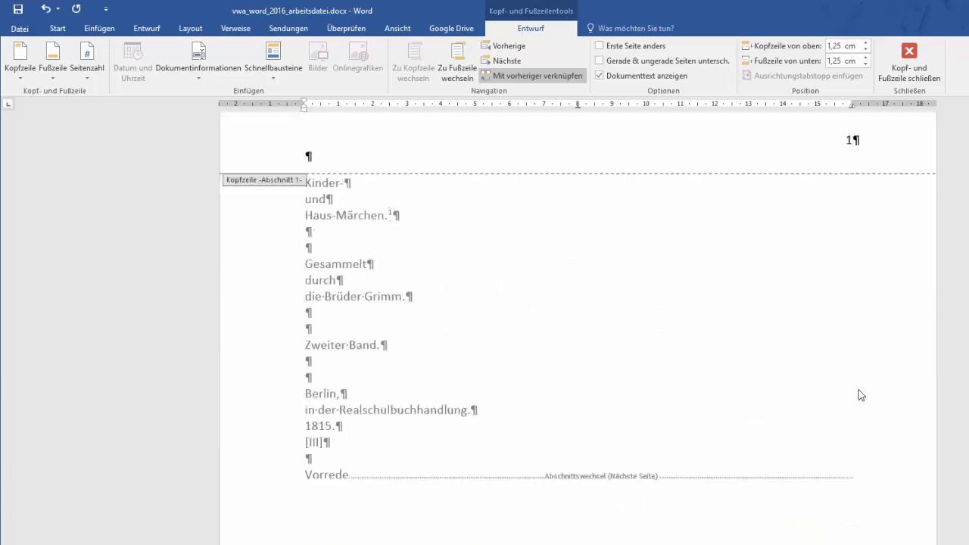
{"action": "scroll", "coordinate": [859, 394], "scroll_direction": "down", "scroll_amount": 5}
{"action": "scroll", "coordinate": [859, 395], "scroll_direction": "down", "scroll_amount": 5}
{"action": "scroll", "coordinate": [859, 394], "scroll_direction": "down", "scroll_amount": 5}
{"action": "scroll", "coordinate": [859, 394], "scroll_direction": "down", "scroll_amount": 5}
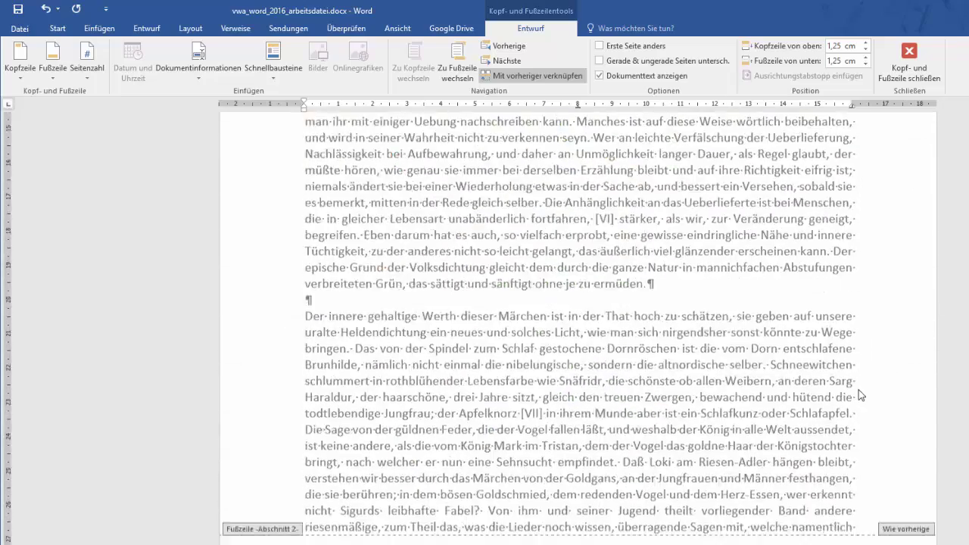
{"action": "scroll", "coordinate": [859, 395], "scroll_direction": "down", "scroll_amount": 2}
{"action": "scroll", "coordinate": [859, 395], "scroll_direction": "up", "scroll_amount": 4}
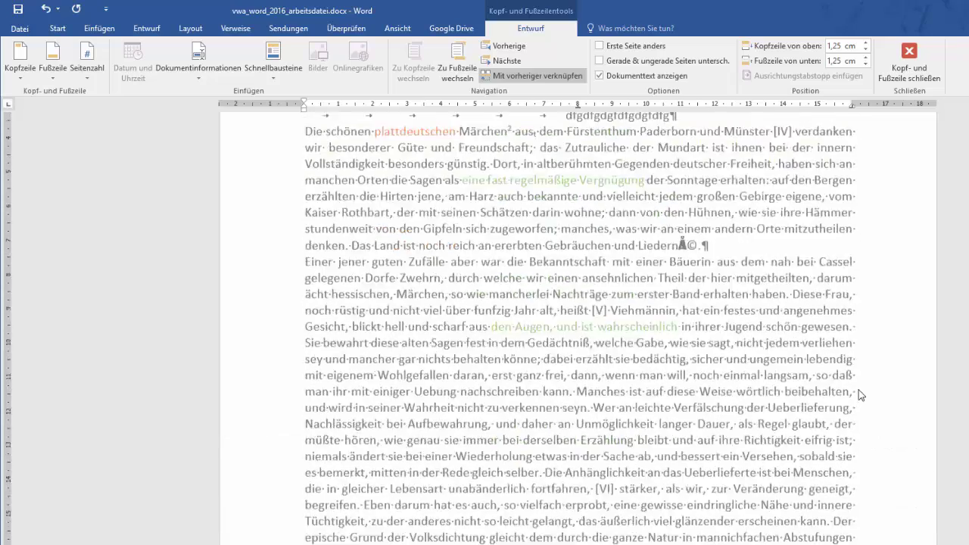
{"action": "scroll", "coordinate": [859, 394], "scroll_direction": "up", "scroll_amount": 2}
{"action": "scroll", "coordinate": [860, 392], "scroll_direction": "up", "scroll_amount": 3}
{"action": "scroll", "coordinate": [859, 390], "scroll_direction": "up", "scroll_amount": 1}
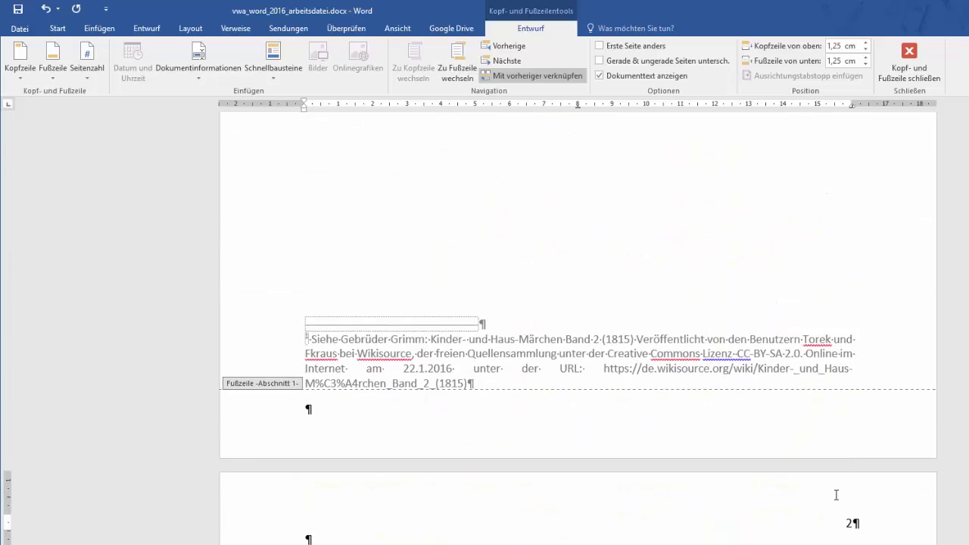
{"action": "left_click", "coordinate": [852, 522]}
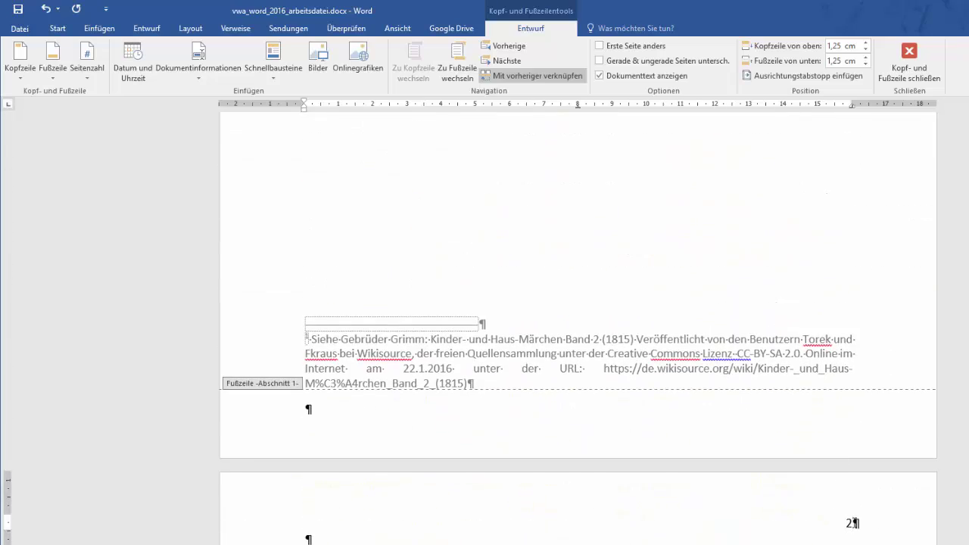
{"action": "scroll", "coordinate": [854, 526], "scroll_direction": "up", "scroll_amount": 1}
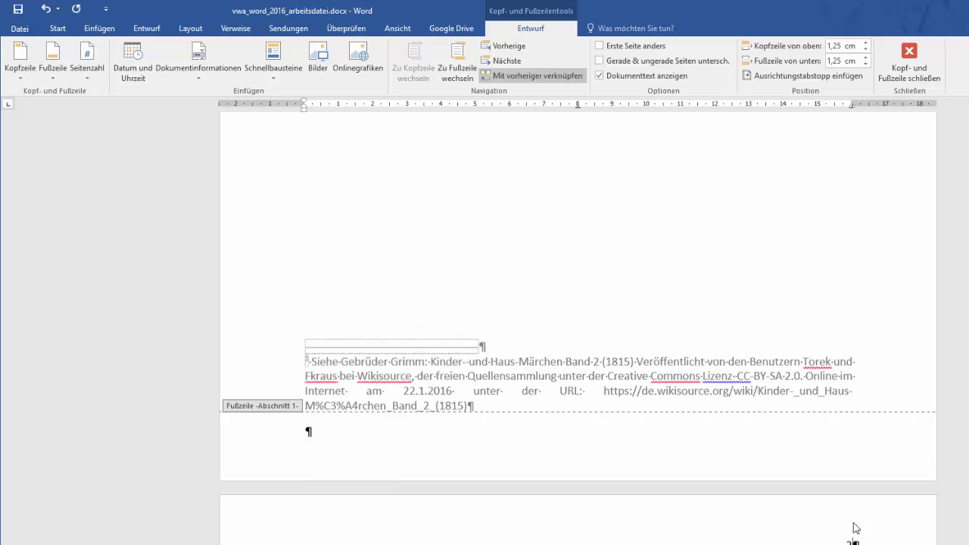
{"action": "scroll", "coordinate": [854, 525], "scroll_direction": "up", "scroll_amount": 10}
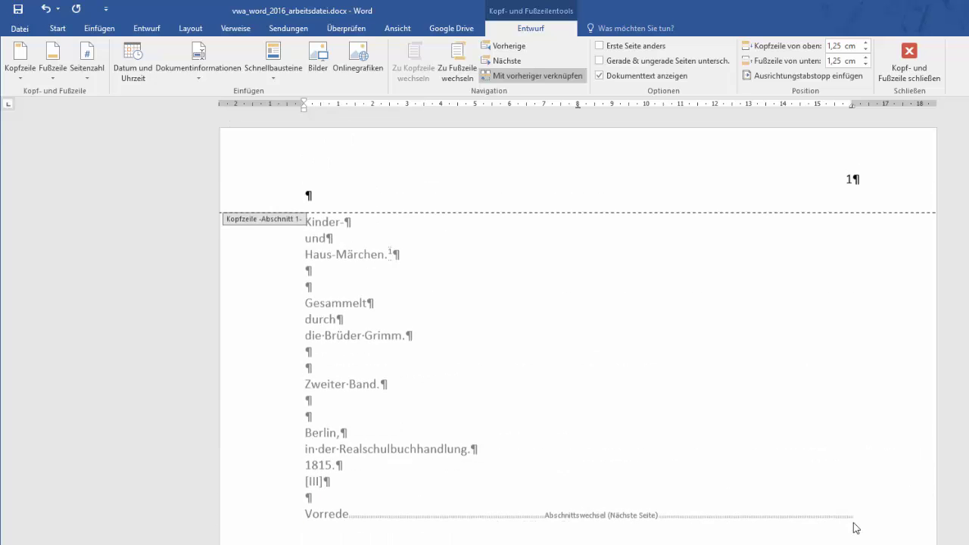
{"action": "left_click", "coordinate": [856, 180]}
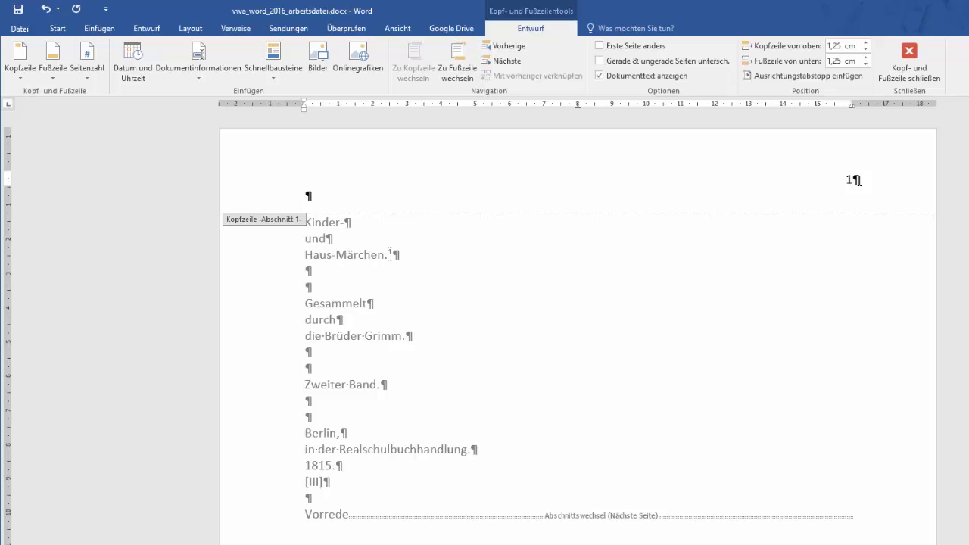
Step: Enable 'Erste Seite anders' so the title page shows no number, verify the pages, and close the header
{"action": "left_click", "coordinate": [600, 48]}
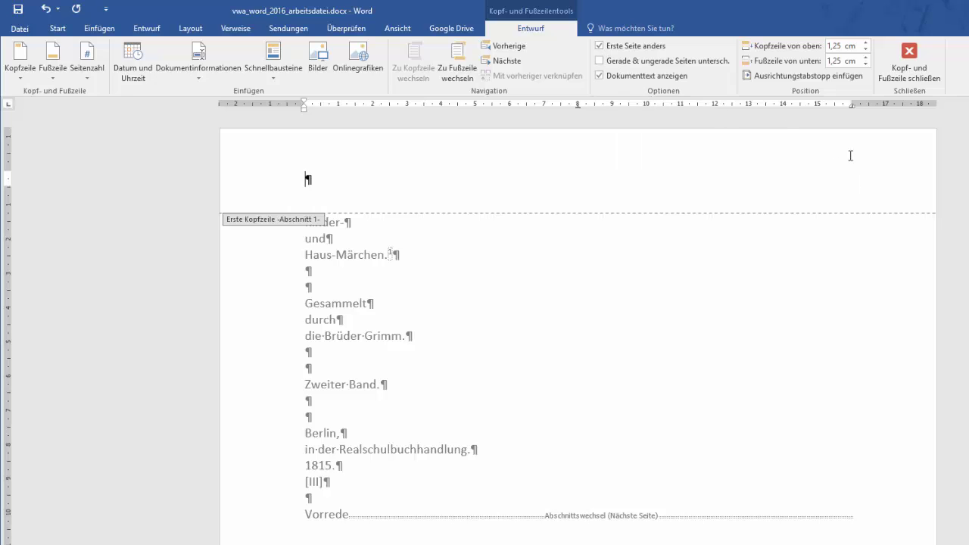
{"action": "scroll", "coordinate": [865, 162], "scroll_direction": "down", "scroll_amount": 6}
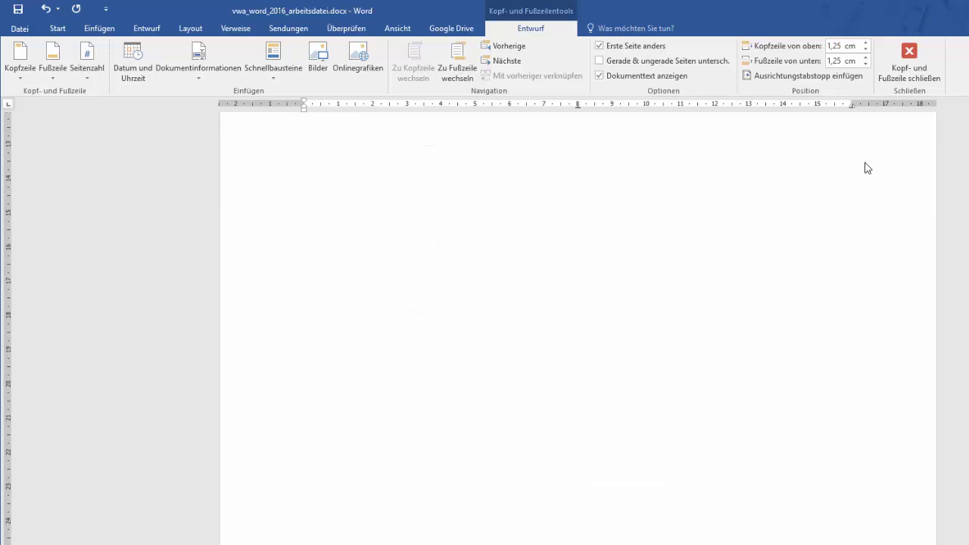
{"action": "scroll", "coordinate": [865, 165], "scroll_direction": "down", "scroll_amount": 2}
{"action": "scroll", "coordinate": [866, 166], "scroll_direction": "down", "scroll_amount": 4}
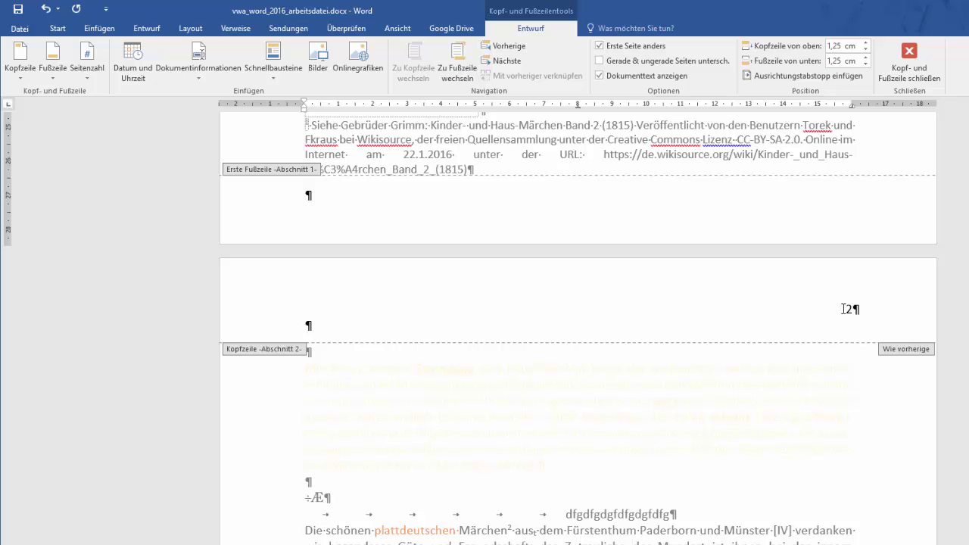
{"action": "scroll", "coordinate": [844, 312], "scroll_direction": "up", "scroll_amount": 8}
{"action": "scroll", "coordinate": [845, 314], "scroll_direction": "up", "scroll_amount": 5}
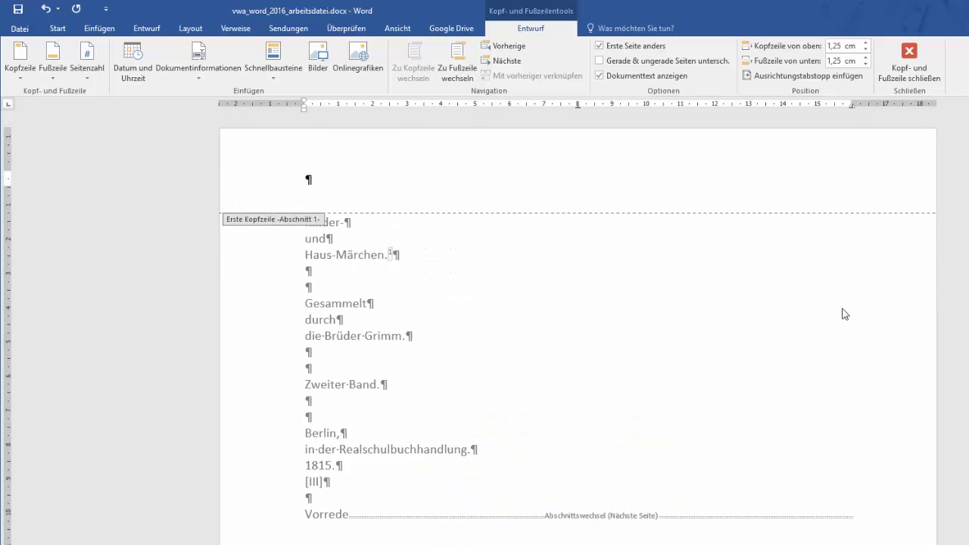
{"action": "double_click", "coordinate": [348, 338]}
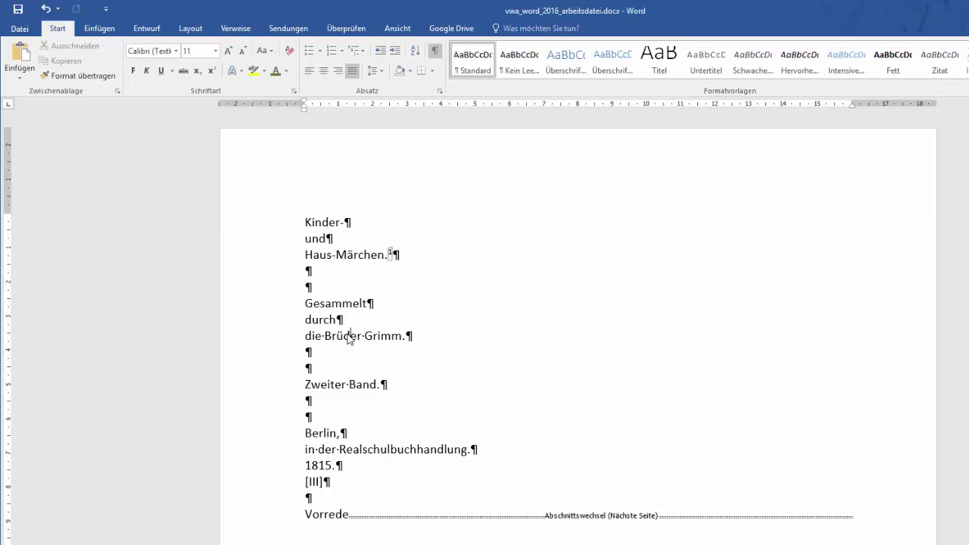